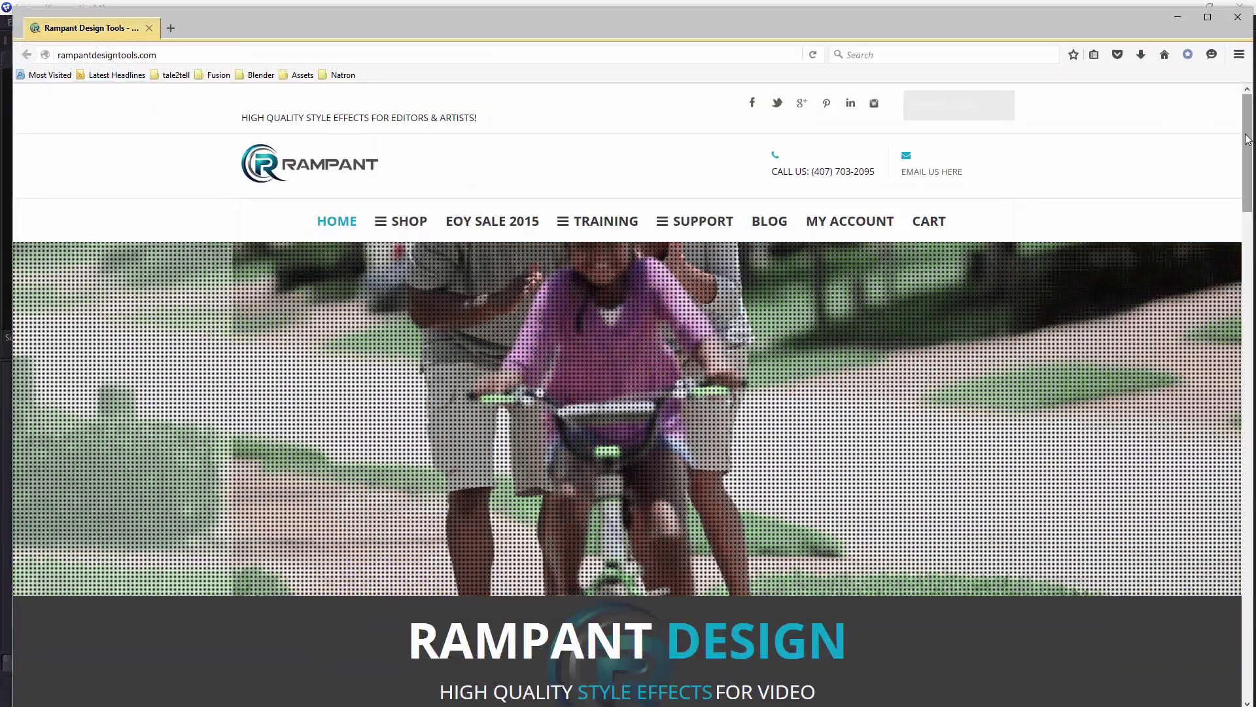
# - Scroll the rampantdesigntools.com page to its footer, then switch back to Fusion
pyautogui.click(1246, 511)
pyautogui.click(1247, 512)
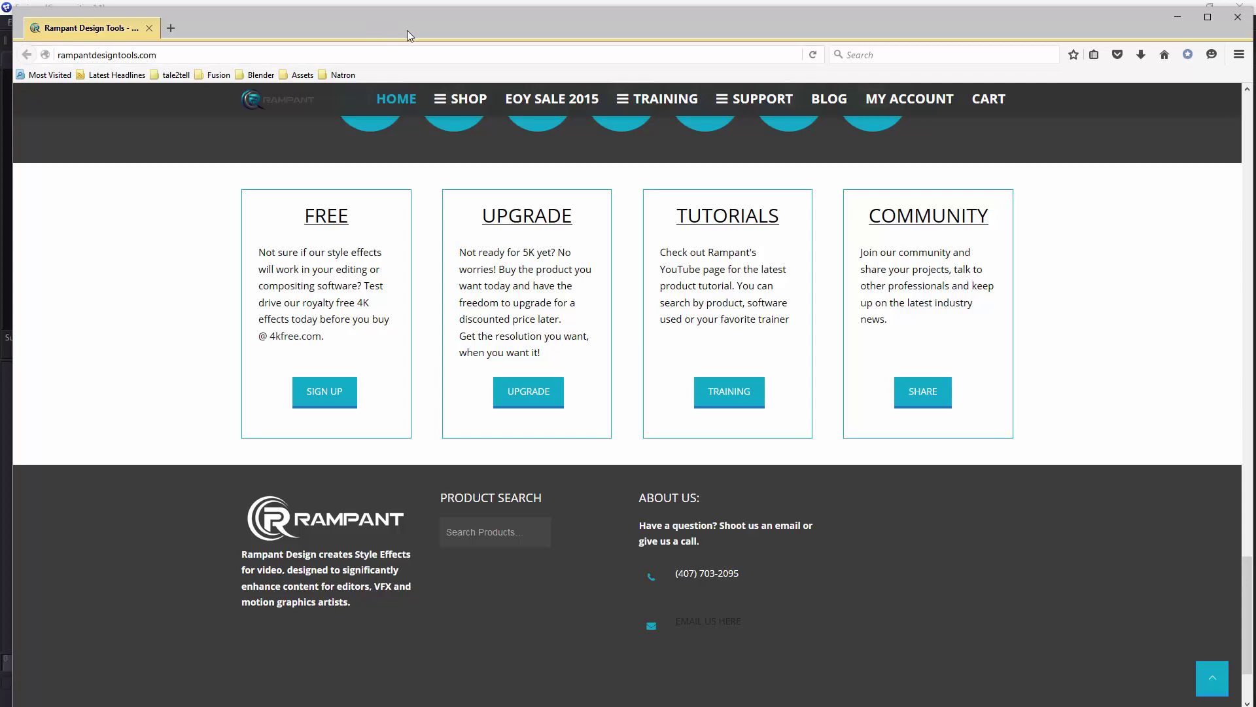
pyautogui.hotkey('alt', 'Tab')
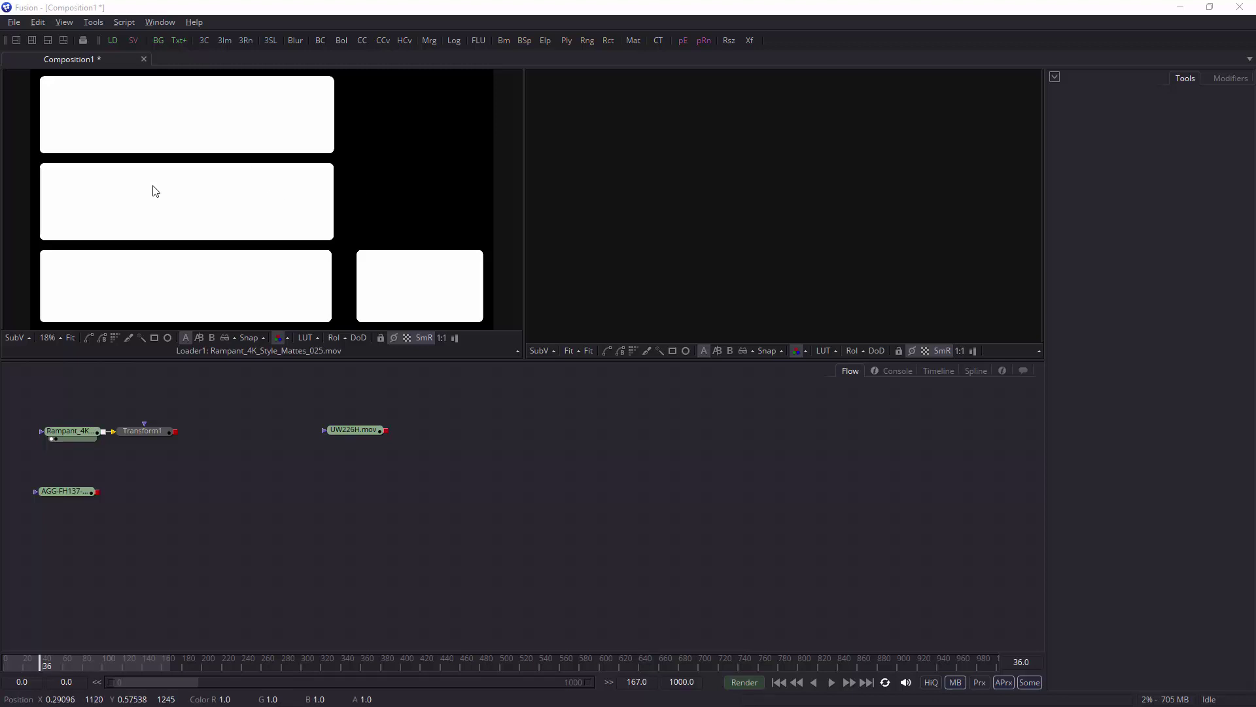
# - Show the AGG-FH137 city loader in viewer 2, fit both viewers, and select Transform1
pyautogui.click(49, 499)
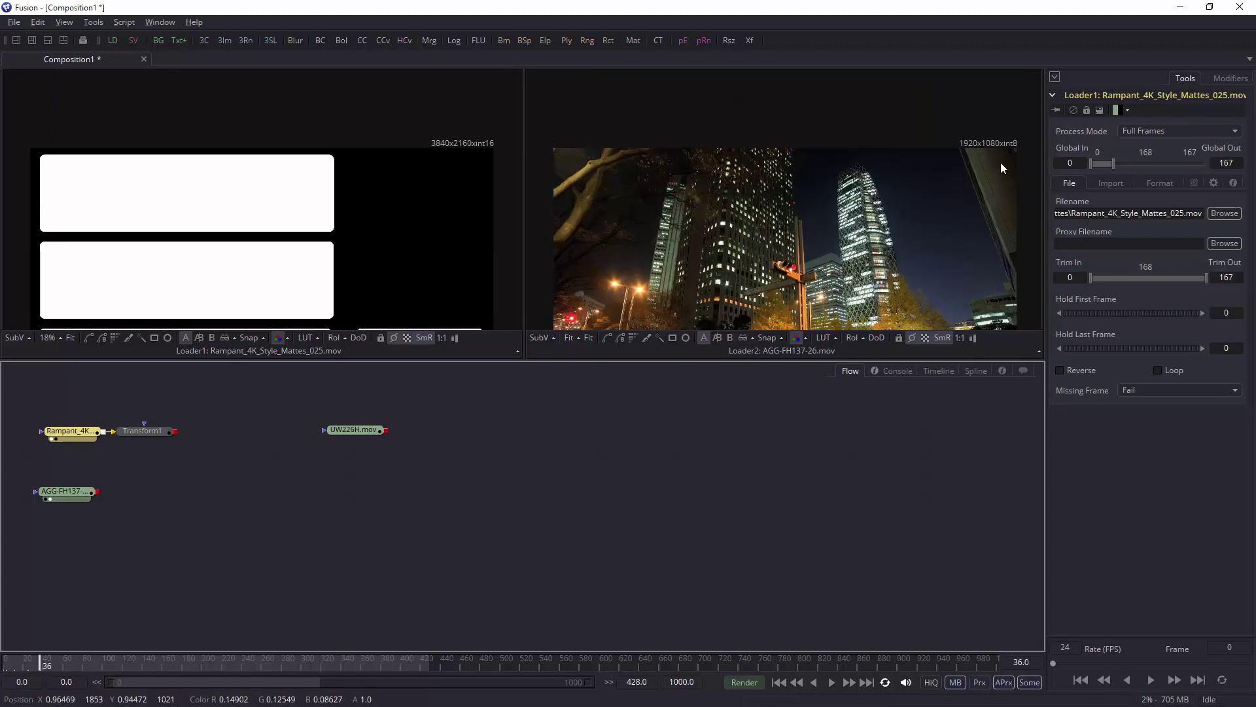
pyautogui.hotkey('ctrl', 'f')
pyautogui.hotkey('ctrl', 'f')
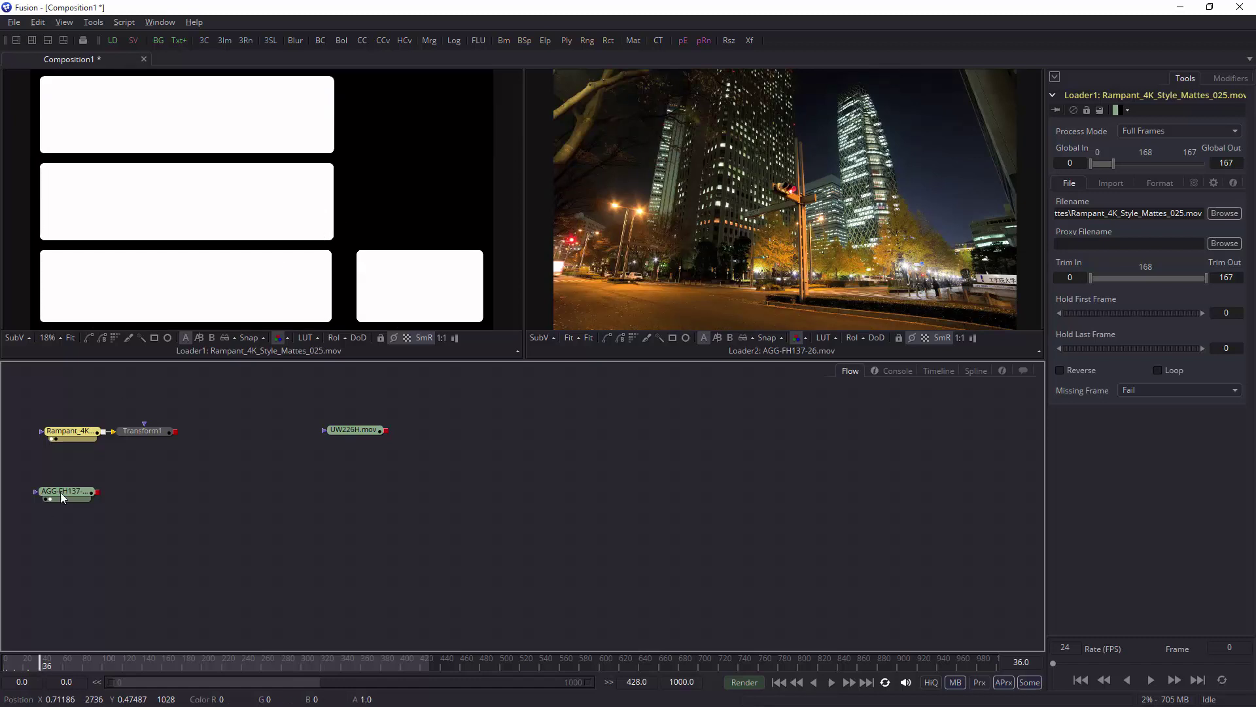
pyautogui.click(153, 434)
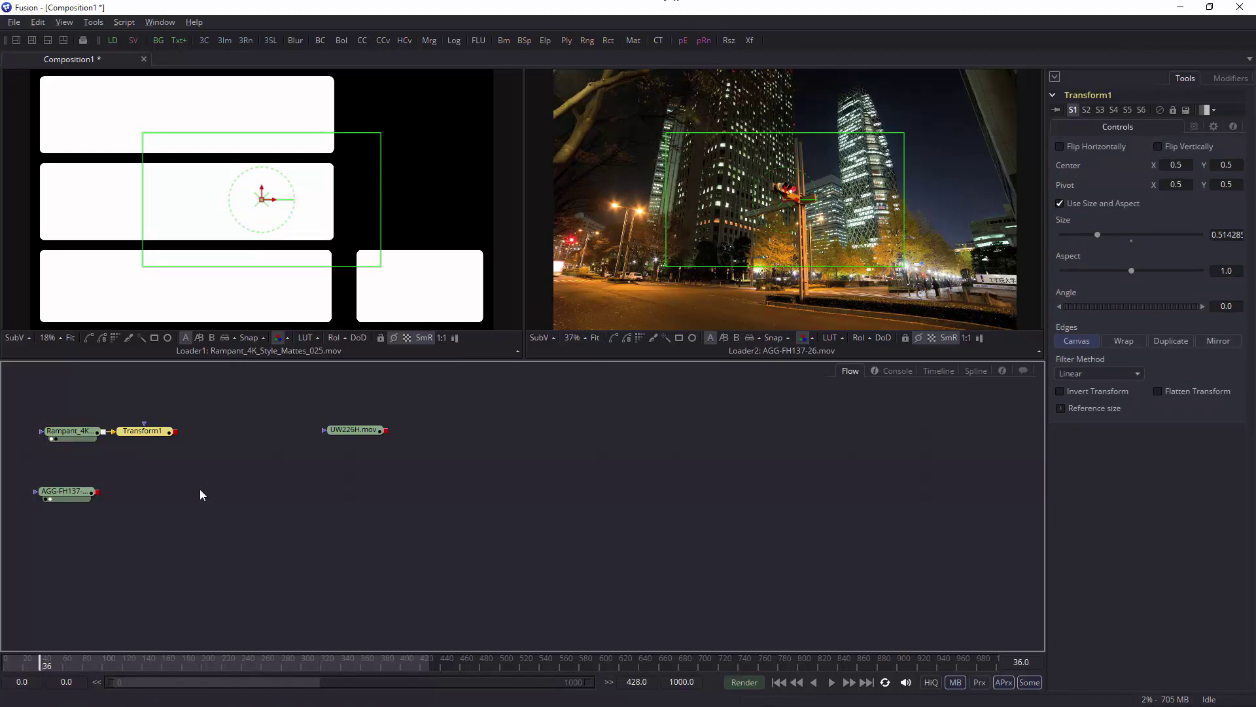
# - Merge Transform1 onto the city loader as Merge1, view it in viewer 2, and set Apply Mode to Multiply
pyautogui.moveTo(176, 433); pyautogui.dragTo(97, 495)
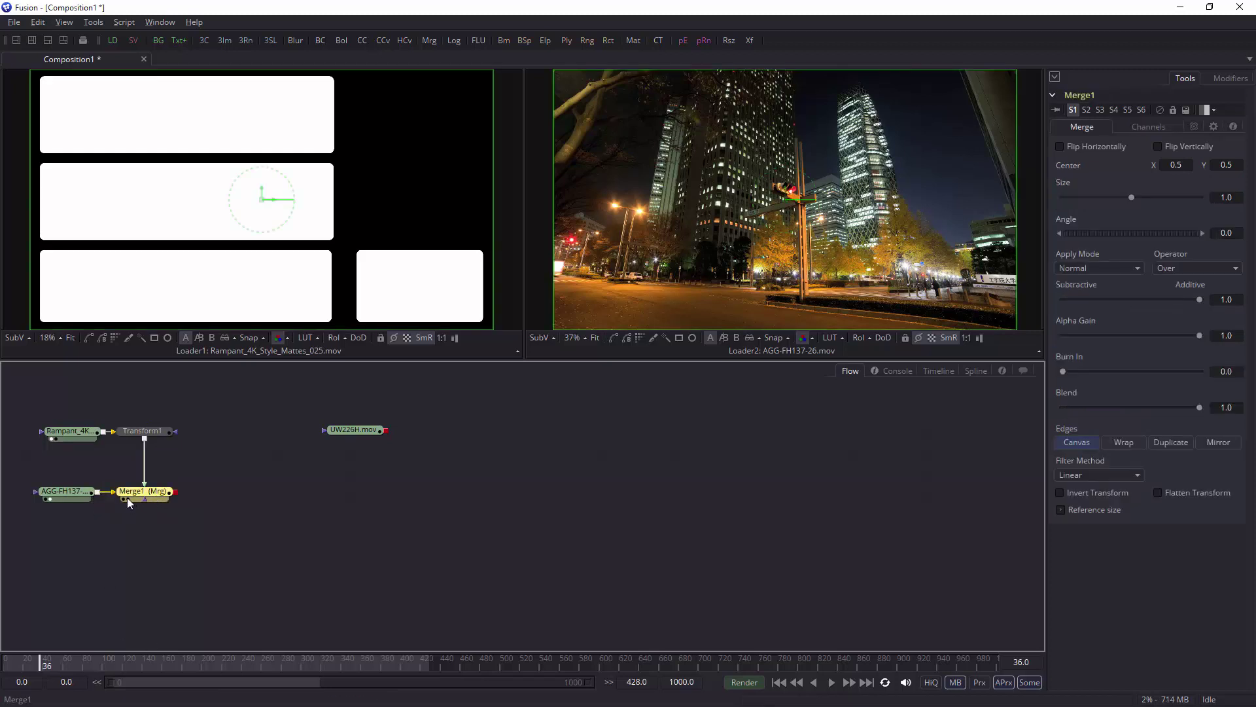
pyautogui.press('2')
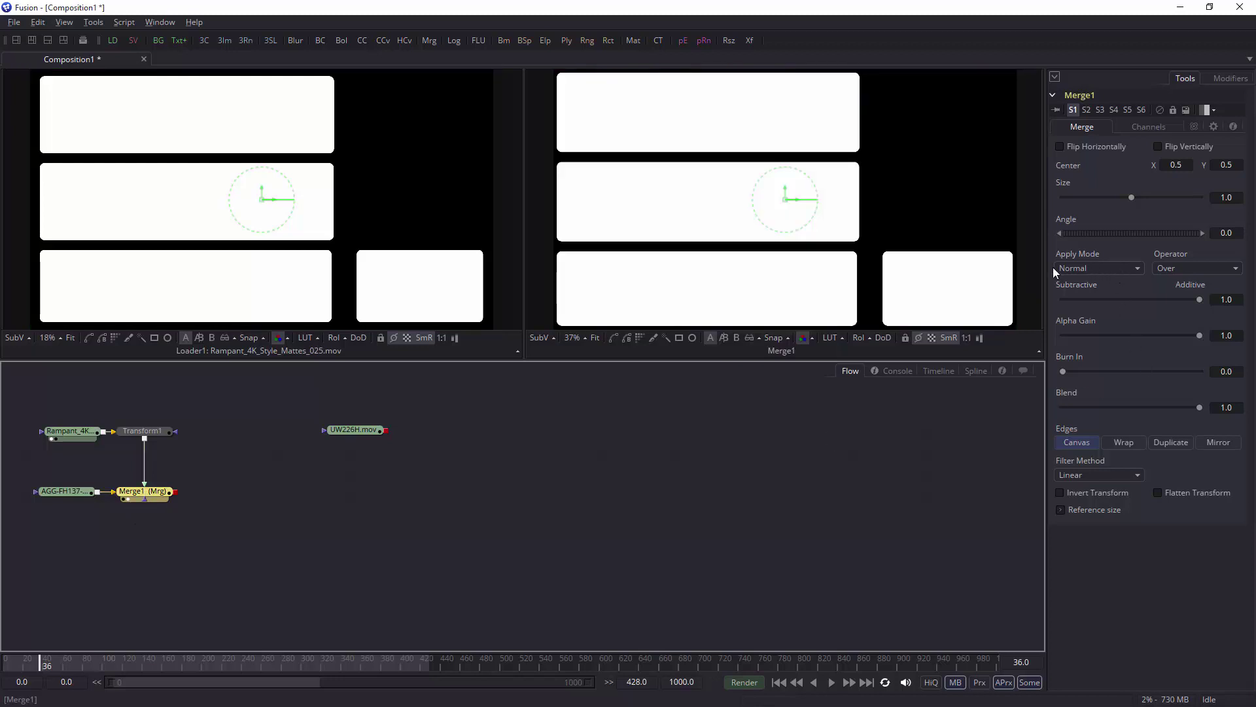
pyautogui.click(1101, 267)
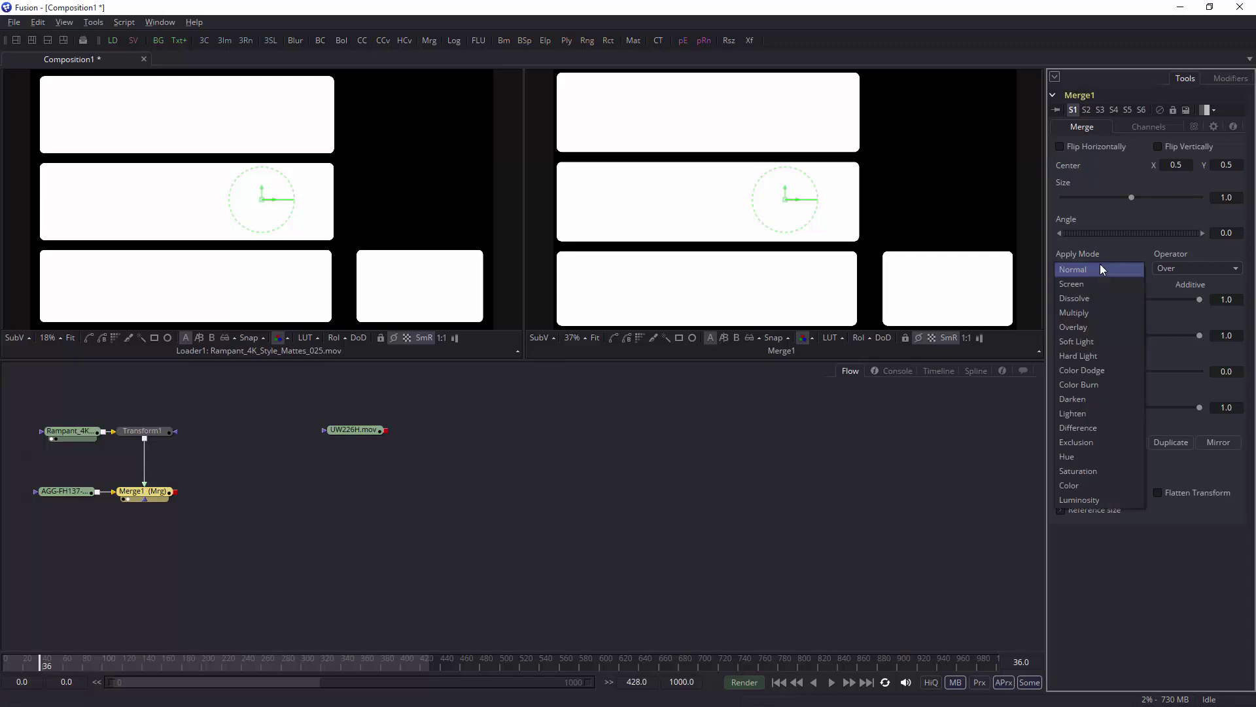
pyautogui.click(1091, 312)
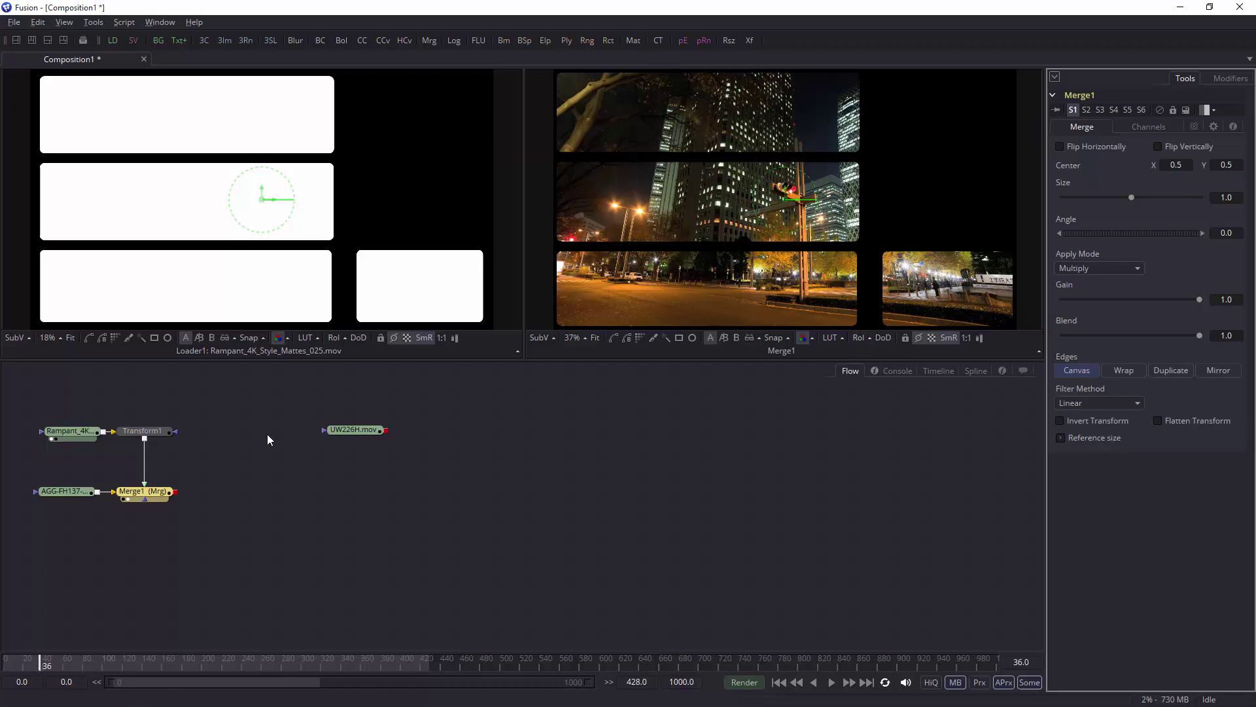
pyautogui.click(335, 437)
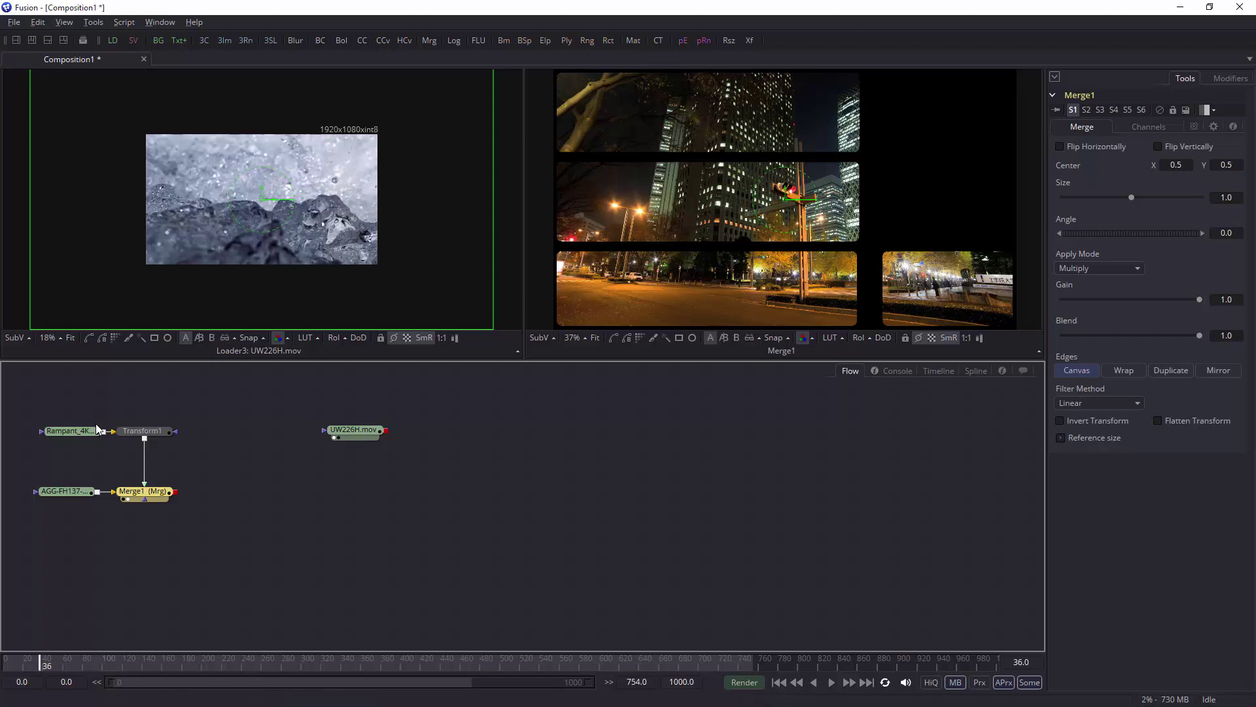
pyautogui.click(49, 438)
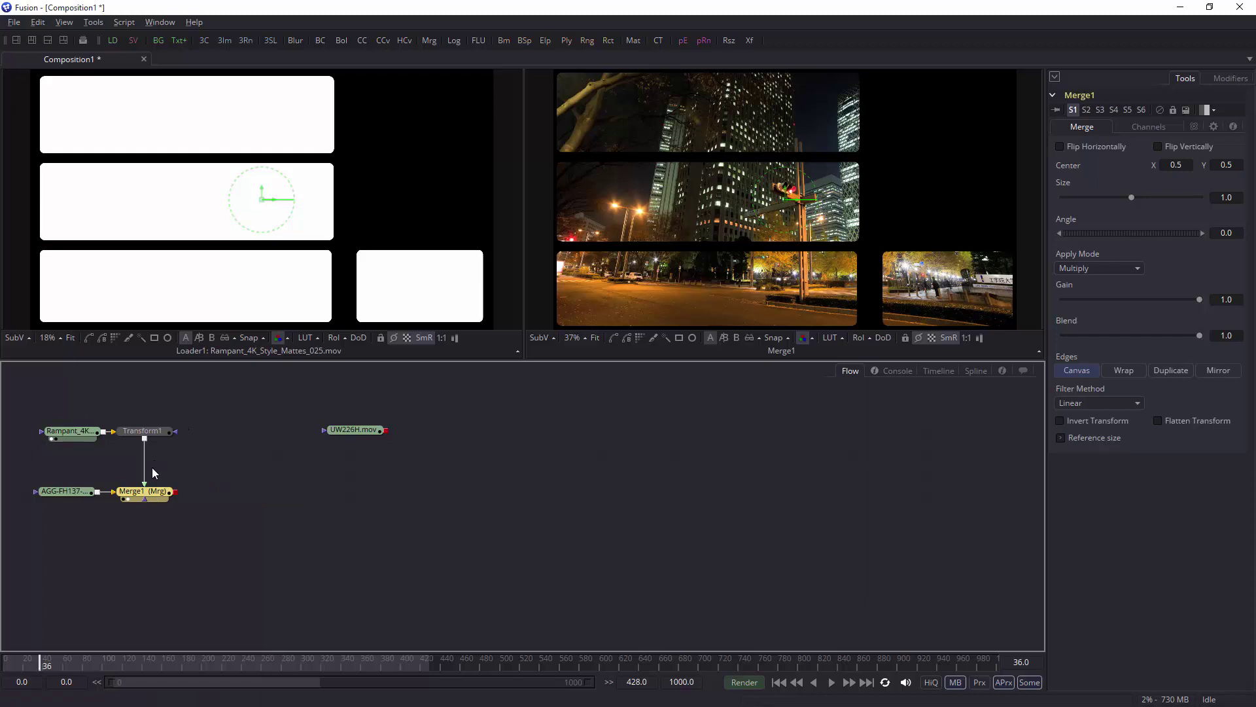
# - Move Transform1 from Merge1's foreground to its mask; set Apply Mode Normal and Operator Over
pyautogui.moveTo(142, 483); pyautogui.dragTo(293, 658)
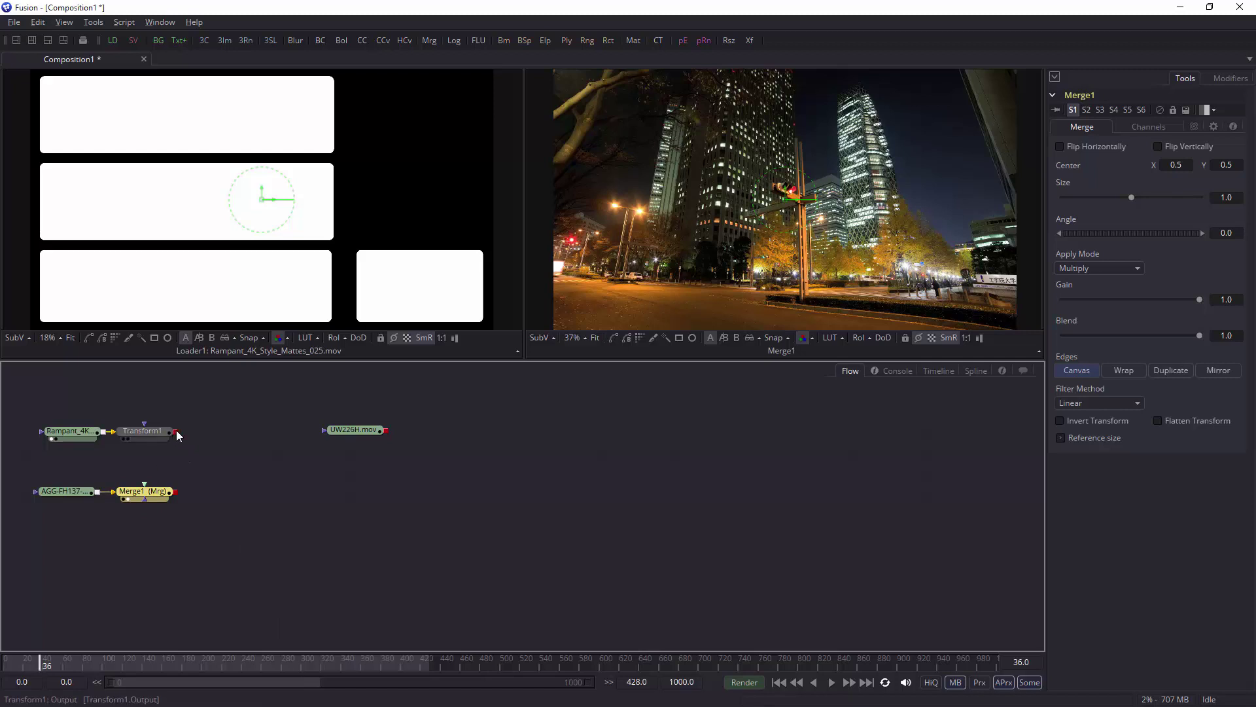
pyautogui.moveTo(176, 431); pyautogui.dragTo(146, 497)
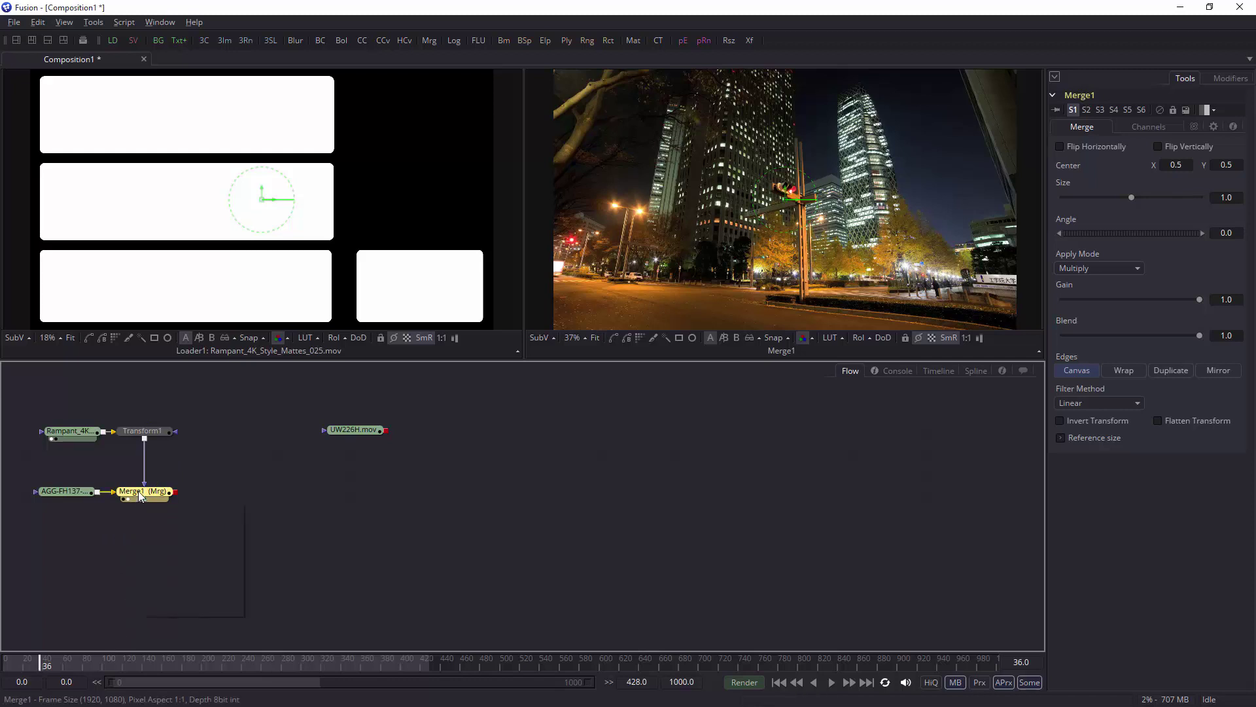
pyautogui.click(1108, 269)
pyautogui.click(1103, 233)
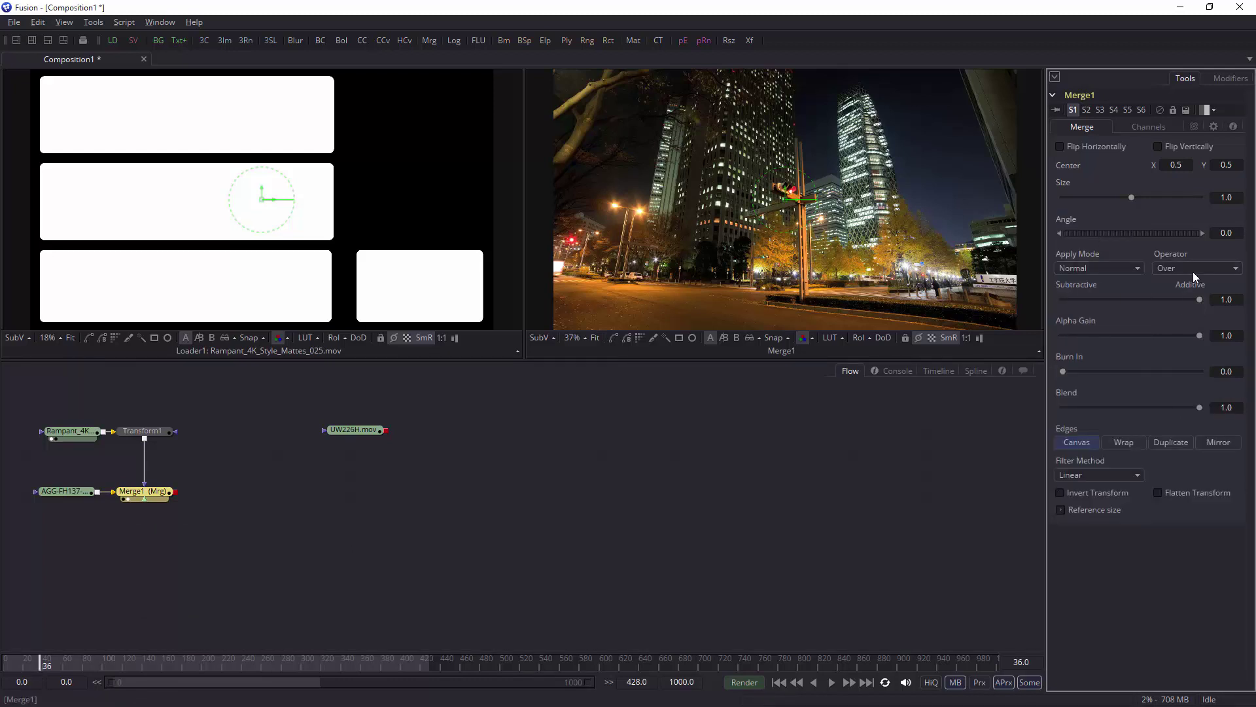
pyautogui.click(1192, 272)
pyautogui.click(1193, 276)
pyautogui.click(1194, 270)
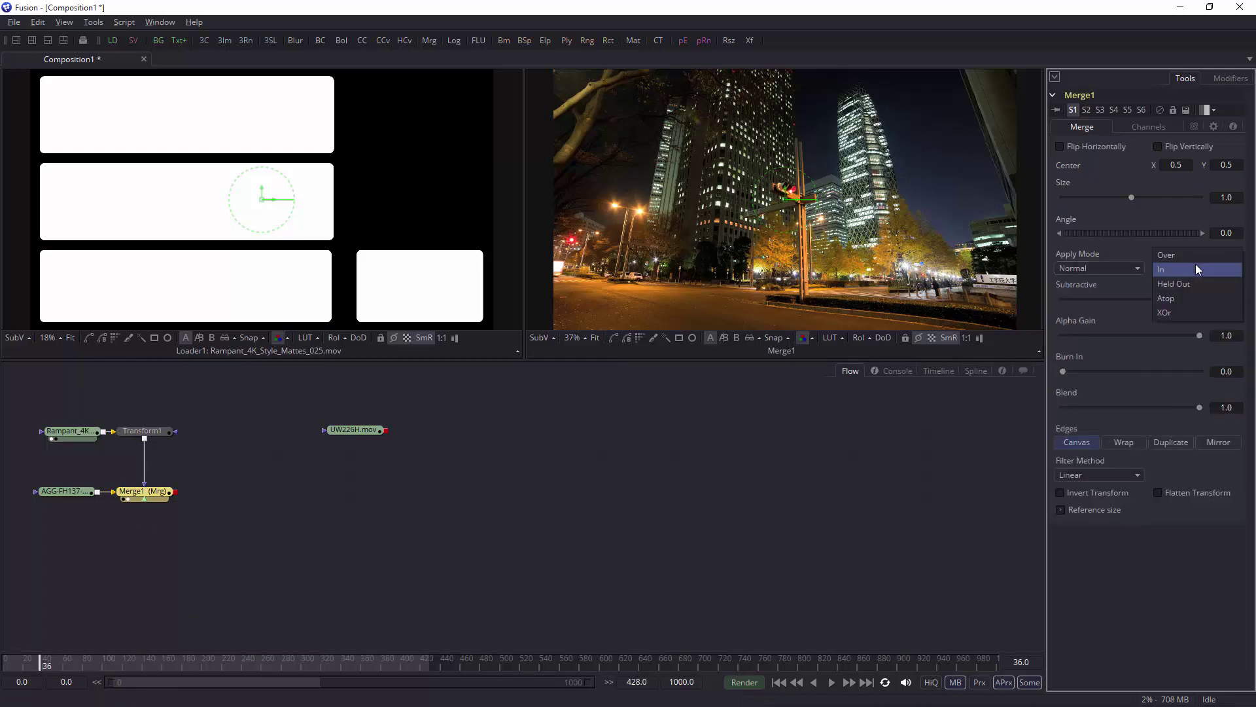
pyautogui.click(1196, 253)
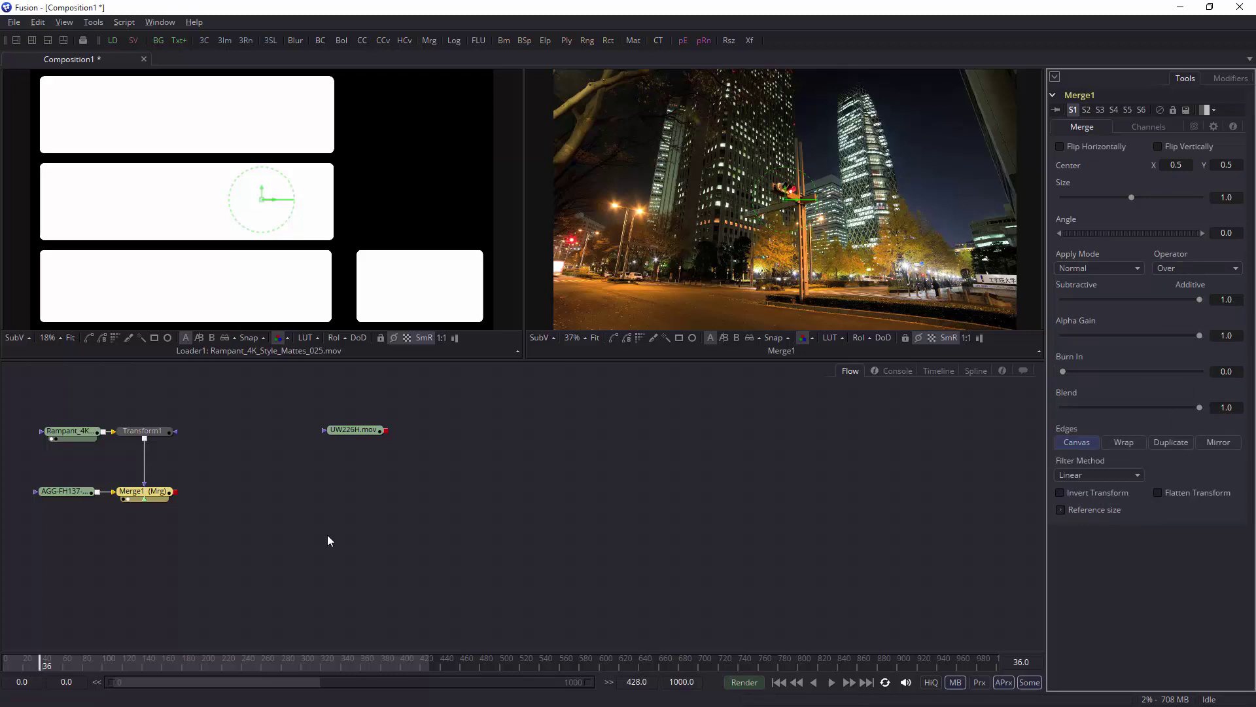
# - Connect the UW226H.mov water loader into Merge1's foreground and select Merge1
pyautogui.moveTo(351, 433); pyautogui.dragTo(242, 528)
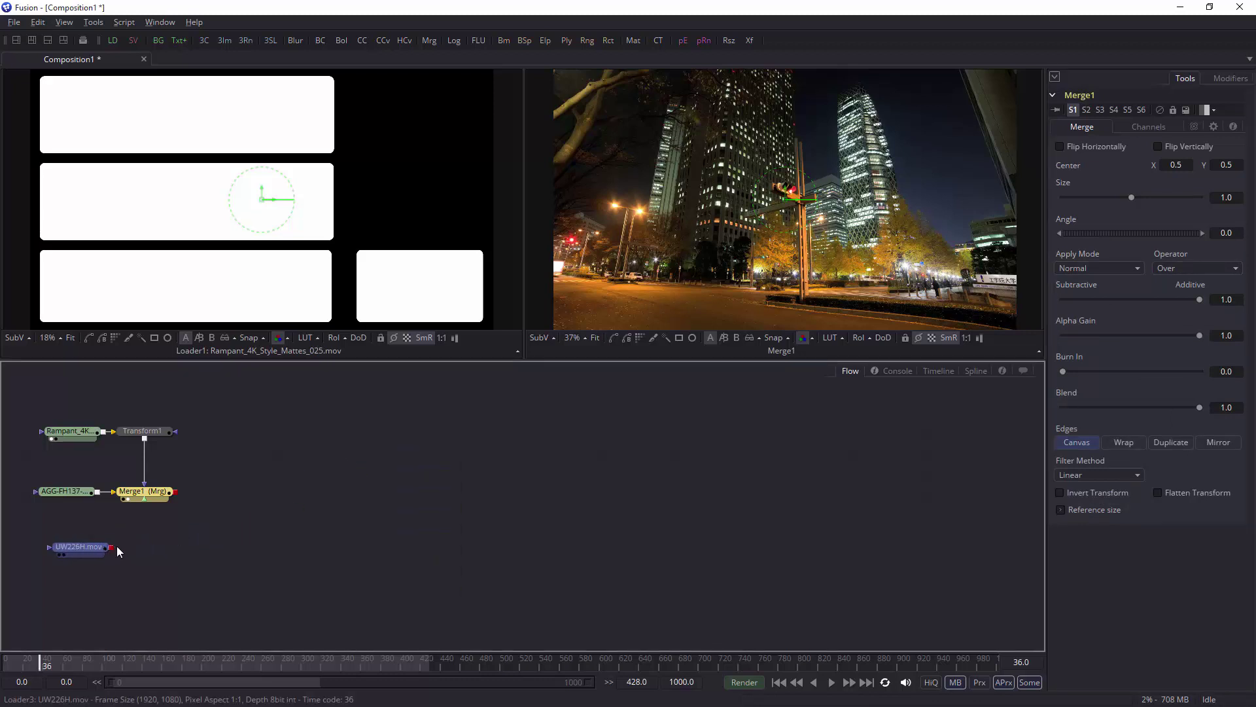
pyautogui.moveTo(112, 546); pyautogui.dragTo(144, 495)
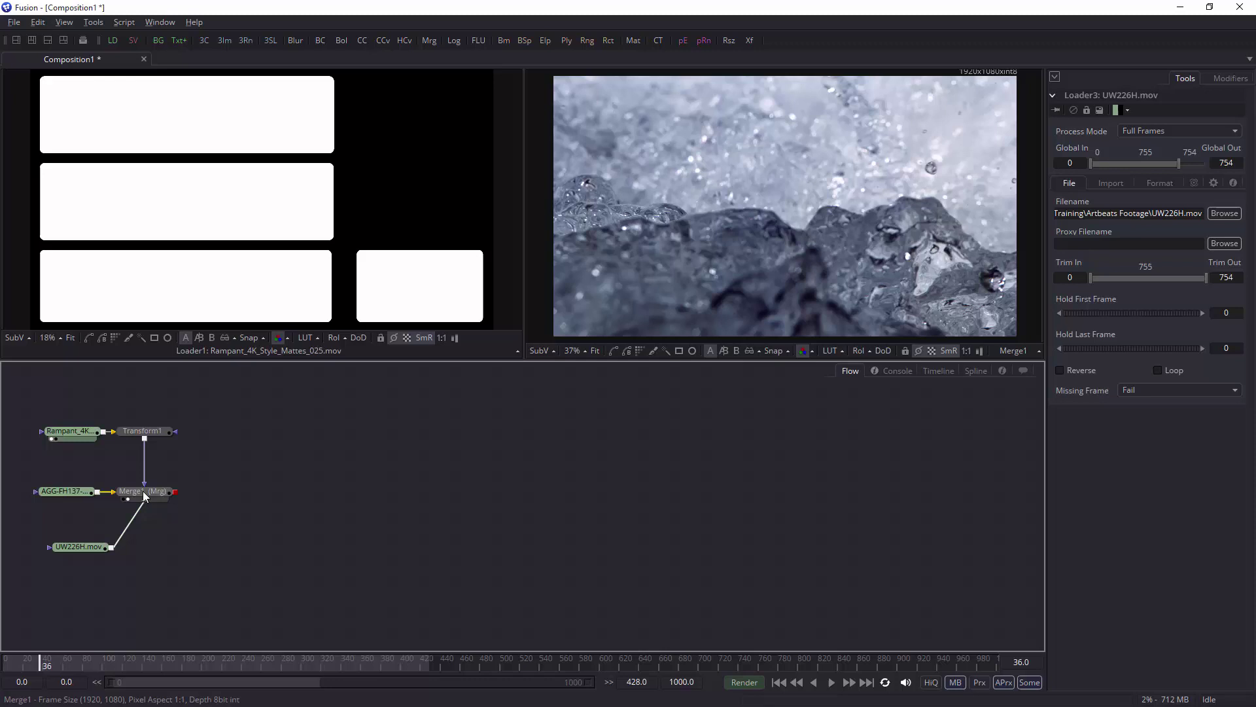
pyautogui.click(143, 490)
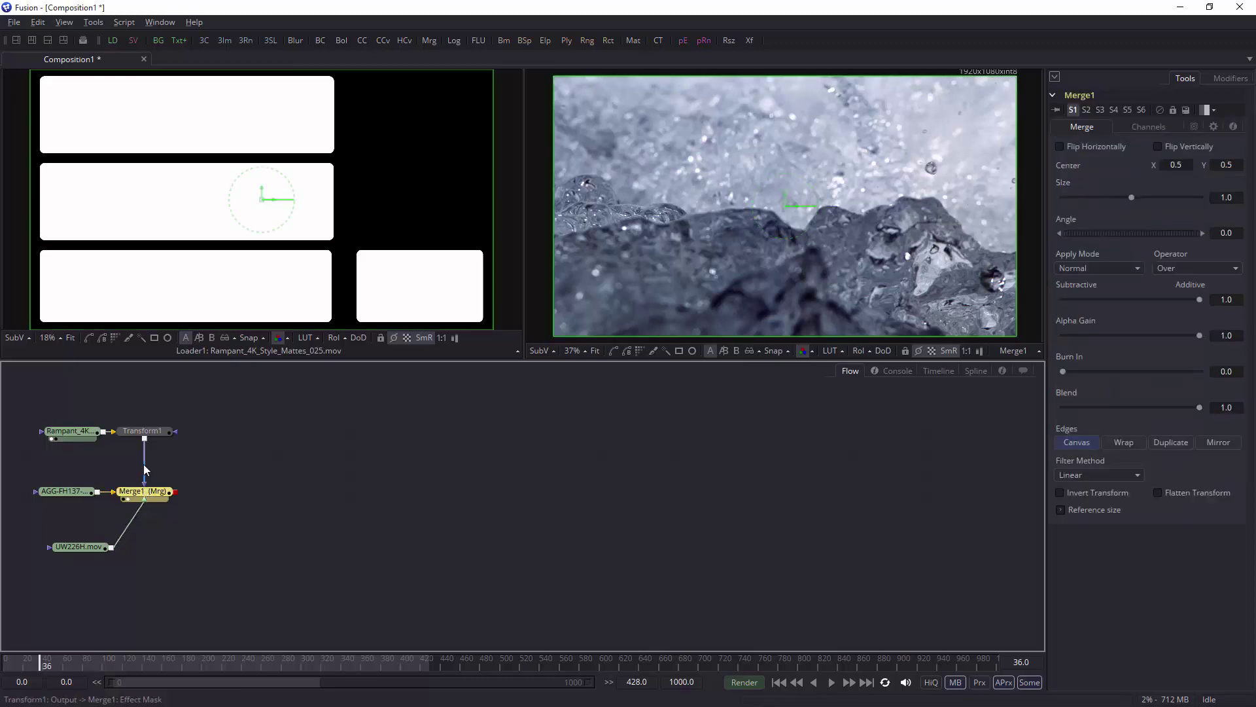
pyautogui.moveTo(151, 439)
# - Detach Transform1 from Merge1's mask, add Bitmap1 fed by Transform1, and wire Bitmap1 into Merge1's mask
pyautogui.moveTo(143, 471); pyautogui.dragTo(258, 517)
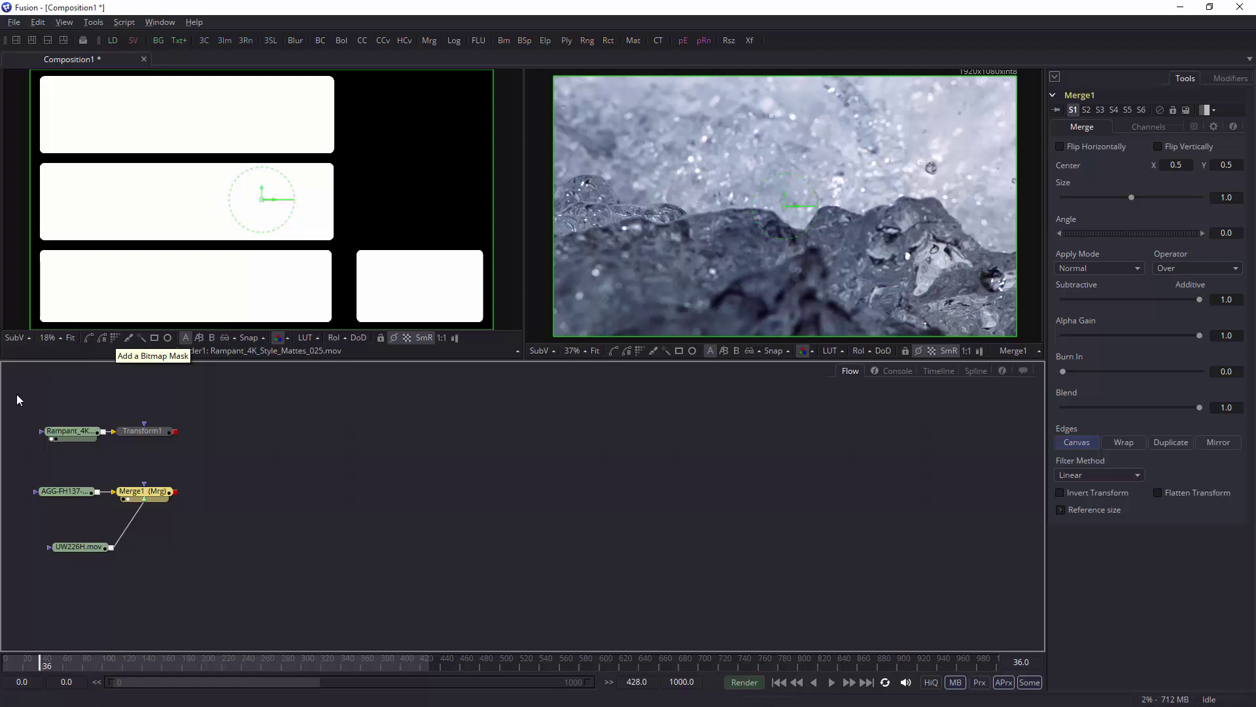
pyautogui.click(255, 450)
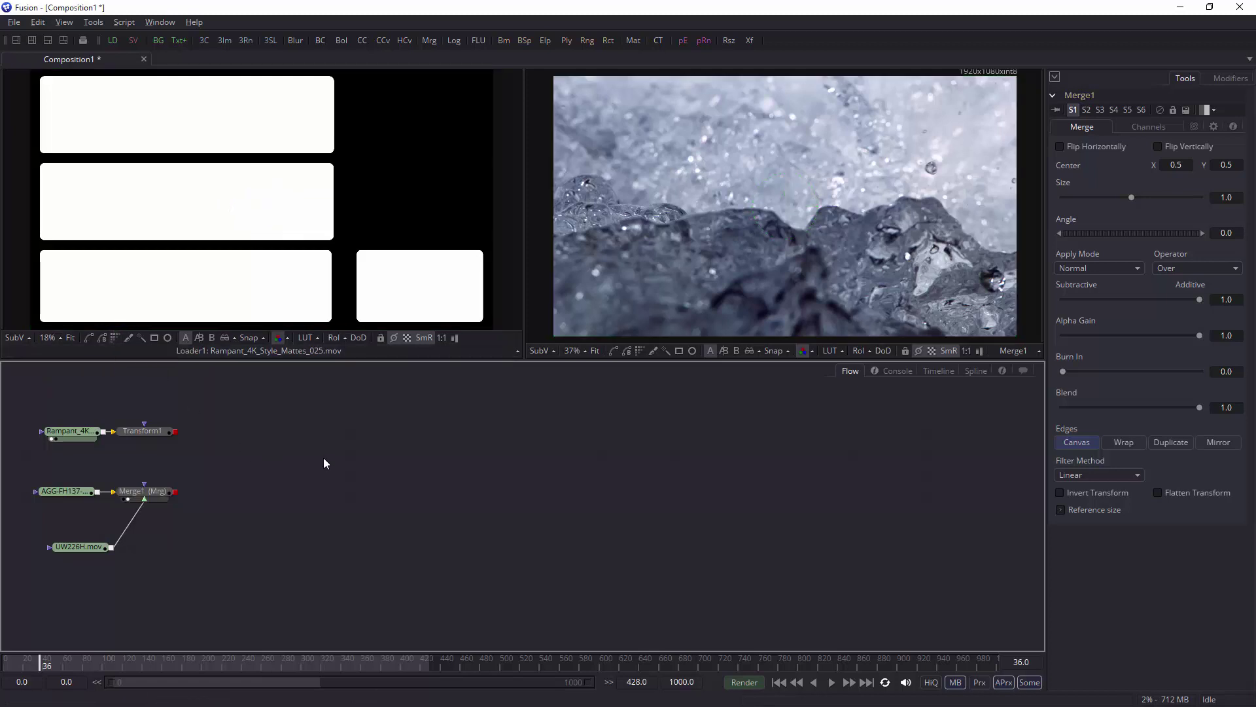
pyautogui.click(115, 338)
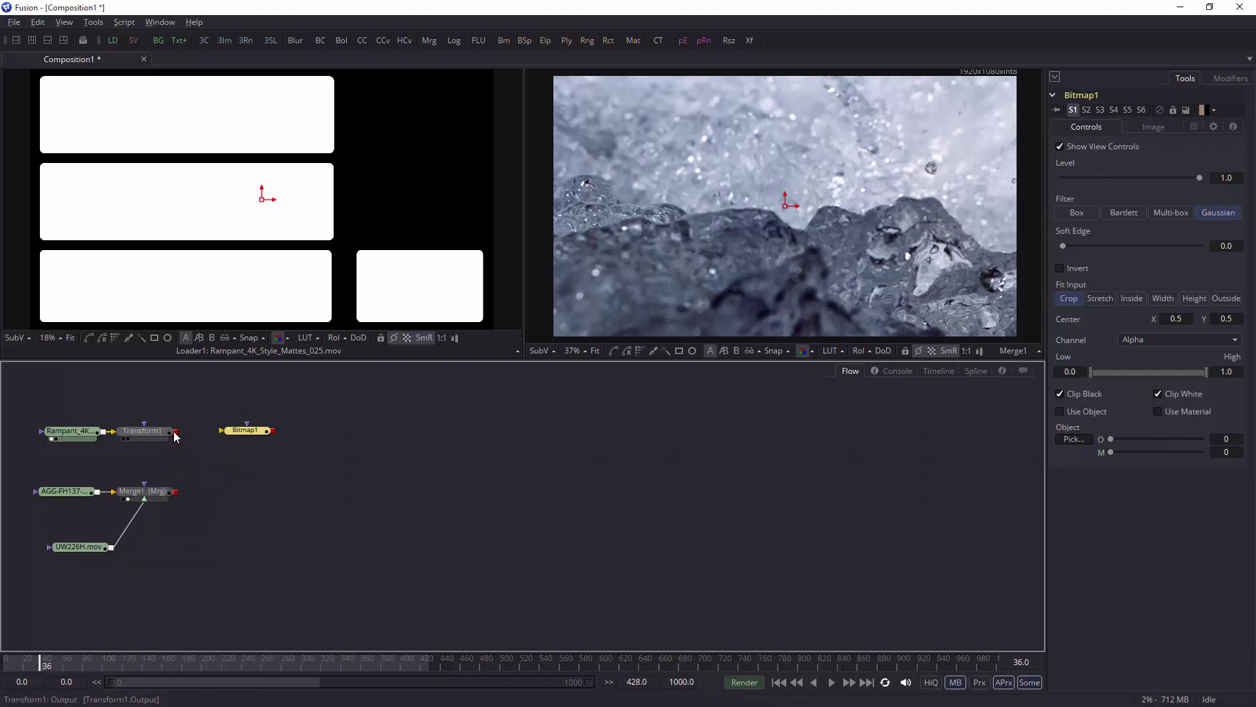
pyautogui.moveTo(175, 431); pyautogui.dragTo(238, 372)
pyautogui.moveTo(223, 433); pyautogui.dragTo(223, 433)
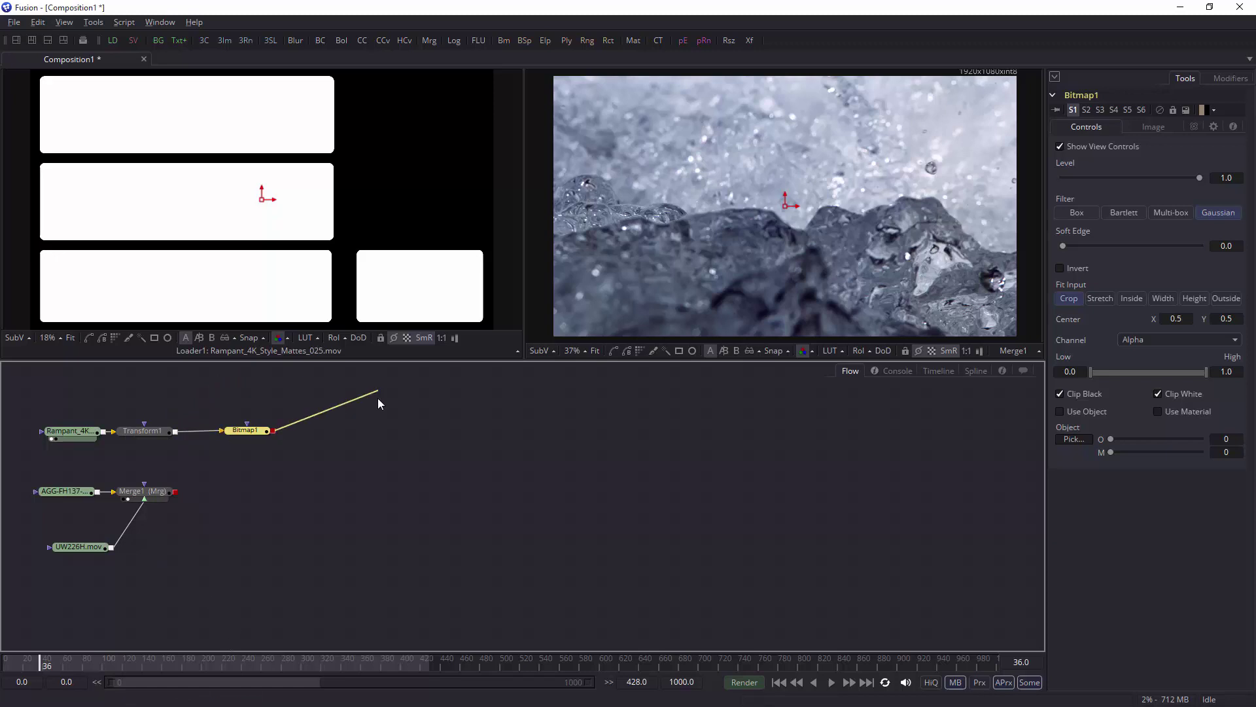
pyautogui.moveTo(377, 397); pyautogui.dragTo(144, 492)
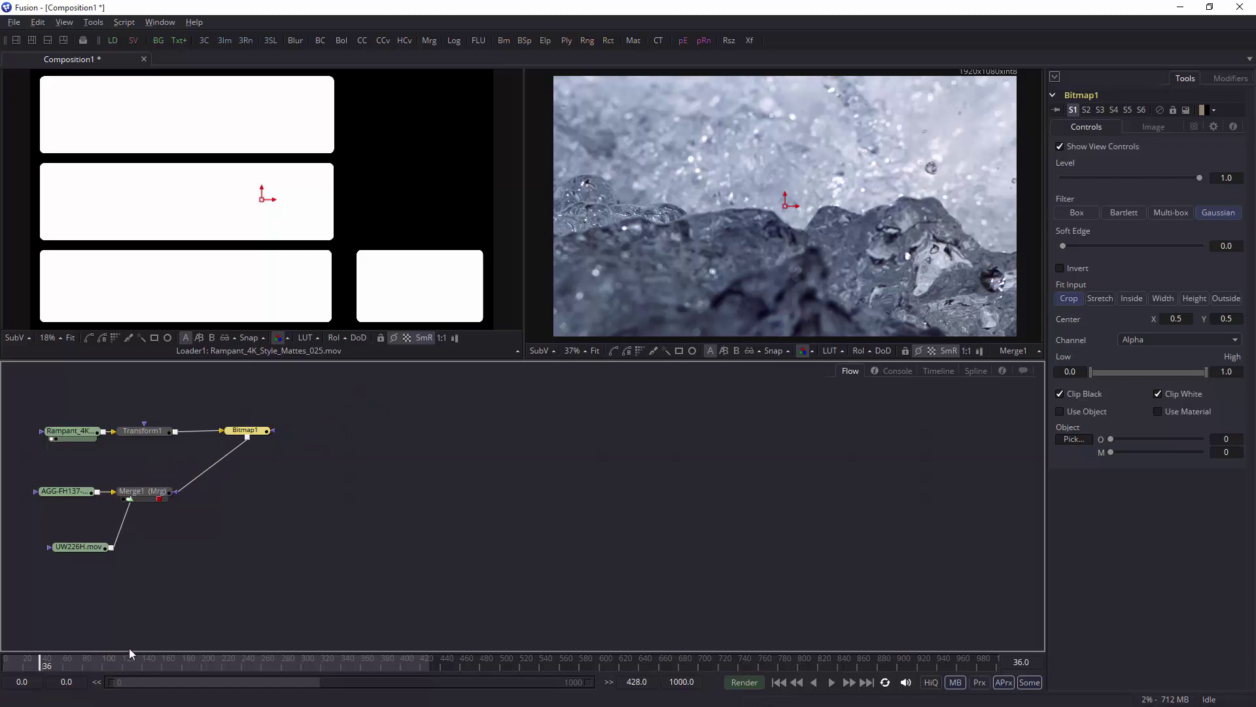
# - Set Bitmap1's Channel to Luminance
pyautogui.click(1159, 341)
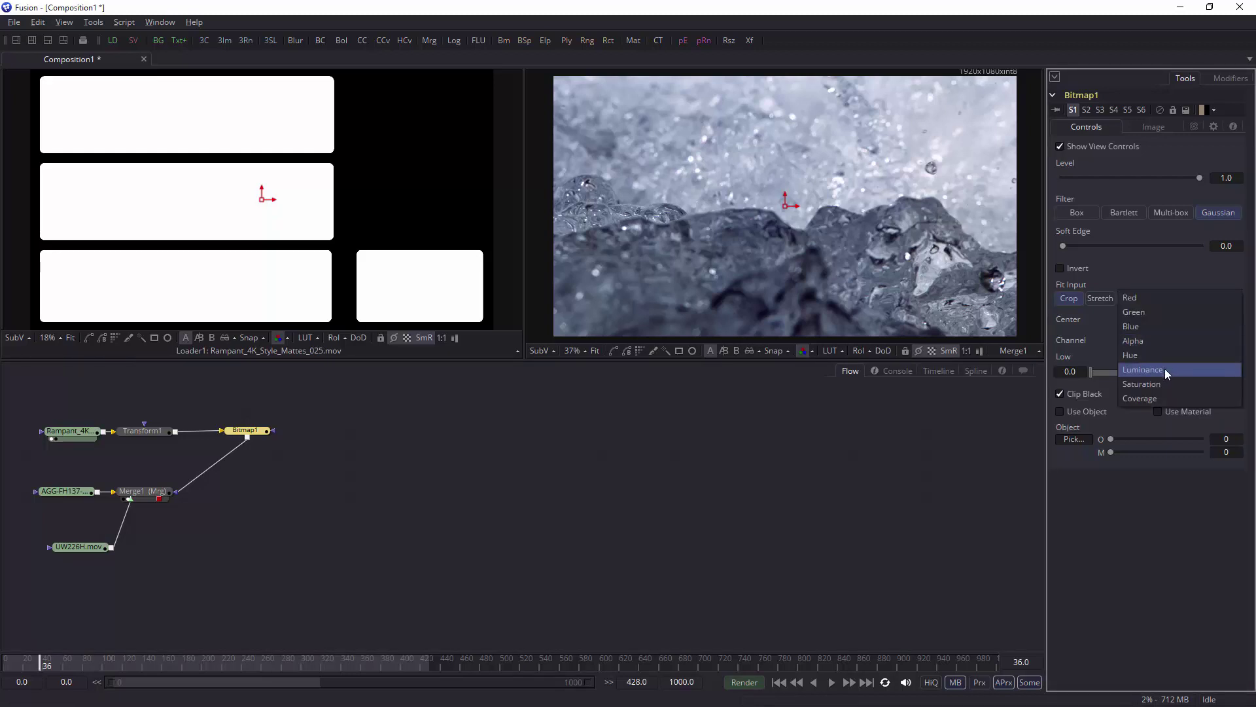
pyautogui.click(1164, 370)
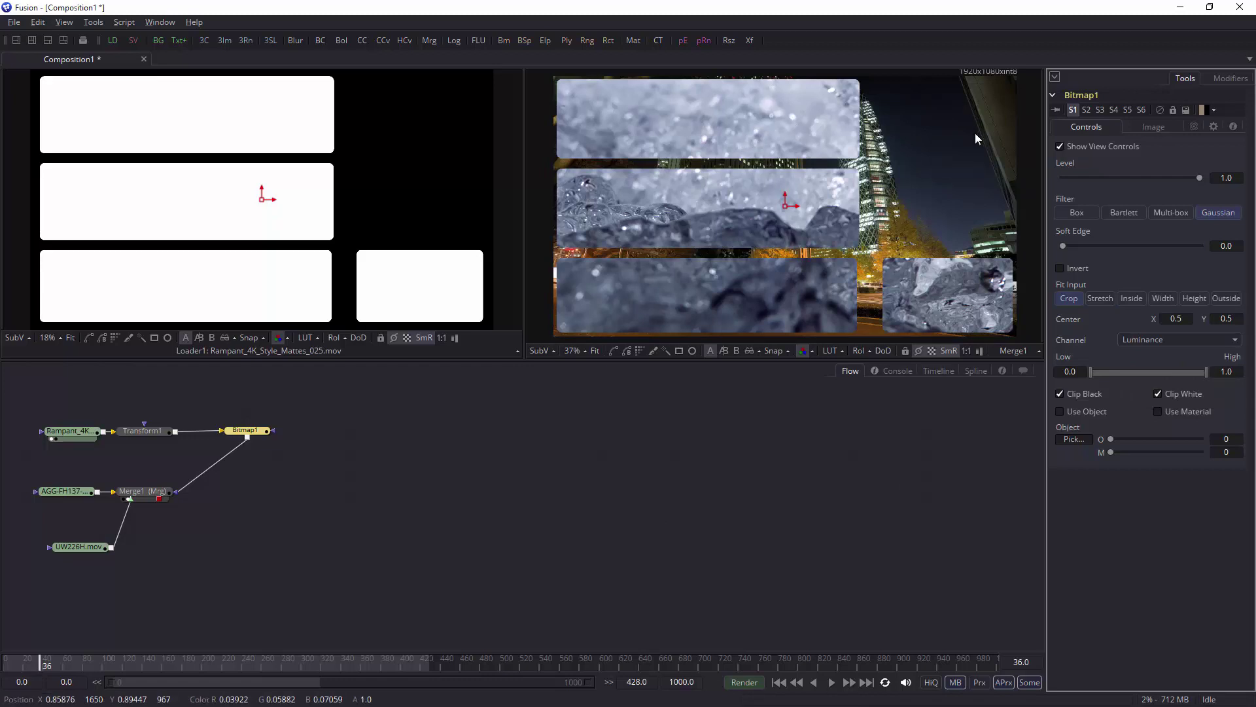
# - Select Merge1 and swap its foreground and background with Ctrl+T, toggling to compare
pyautogui.click(152, 492)
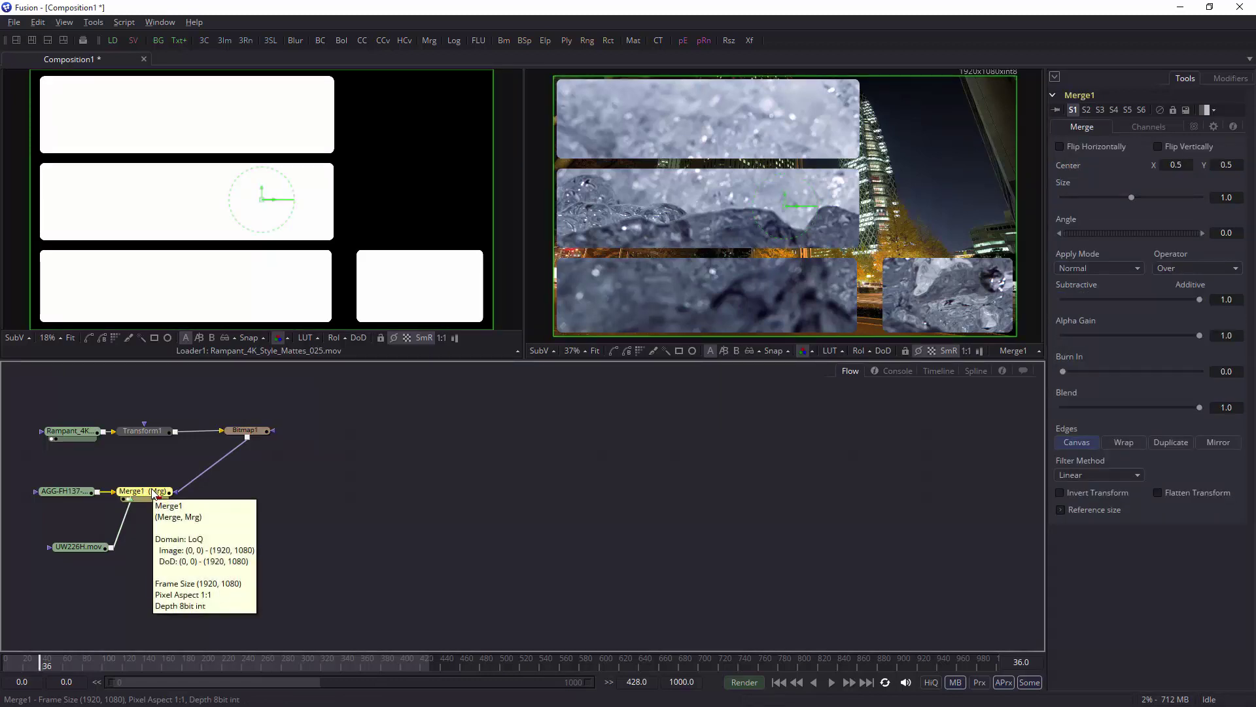
pyautogui.hotkey('ctrl', 't')
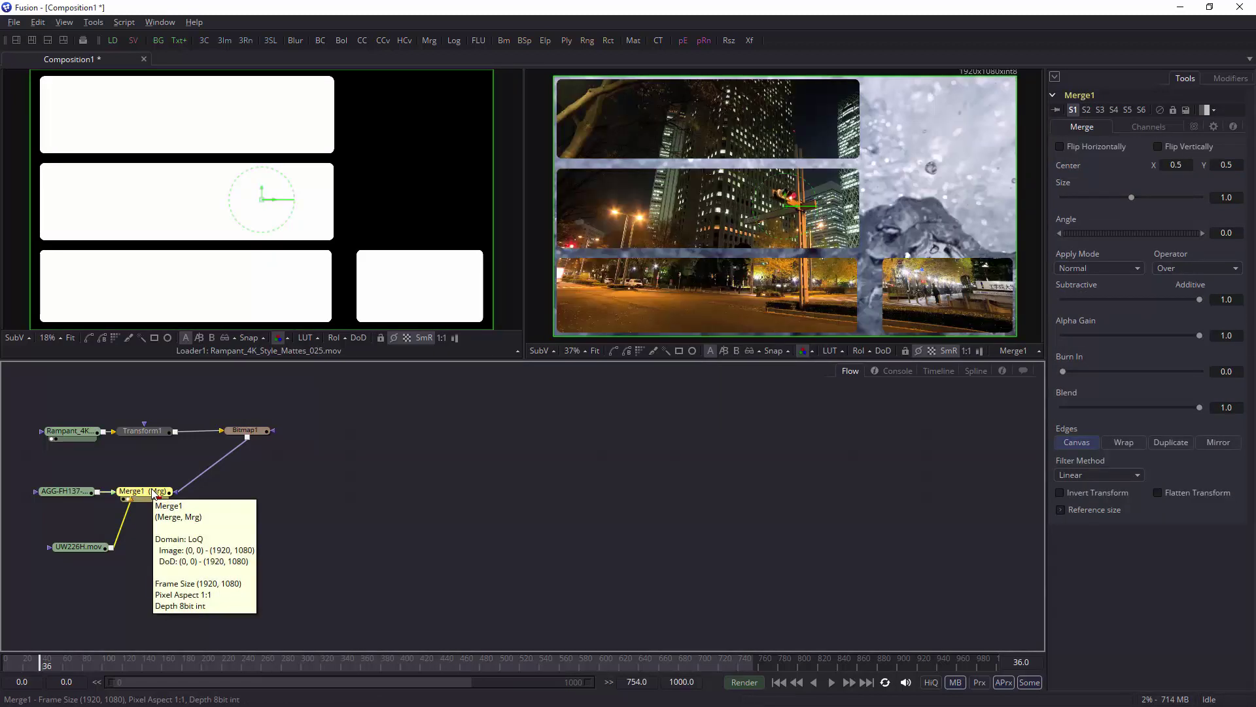
pyautogui.hotkey('ctrl', 't')
pyautogui.hotkey('ctrl', 't')
pyautogui.hotkey('ctrl', 't')
pyautogui.hotkey('ctrl', 't')
pyautogui.hotkey('ctrl', 't')
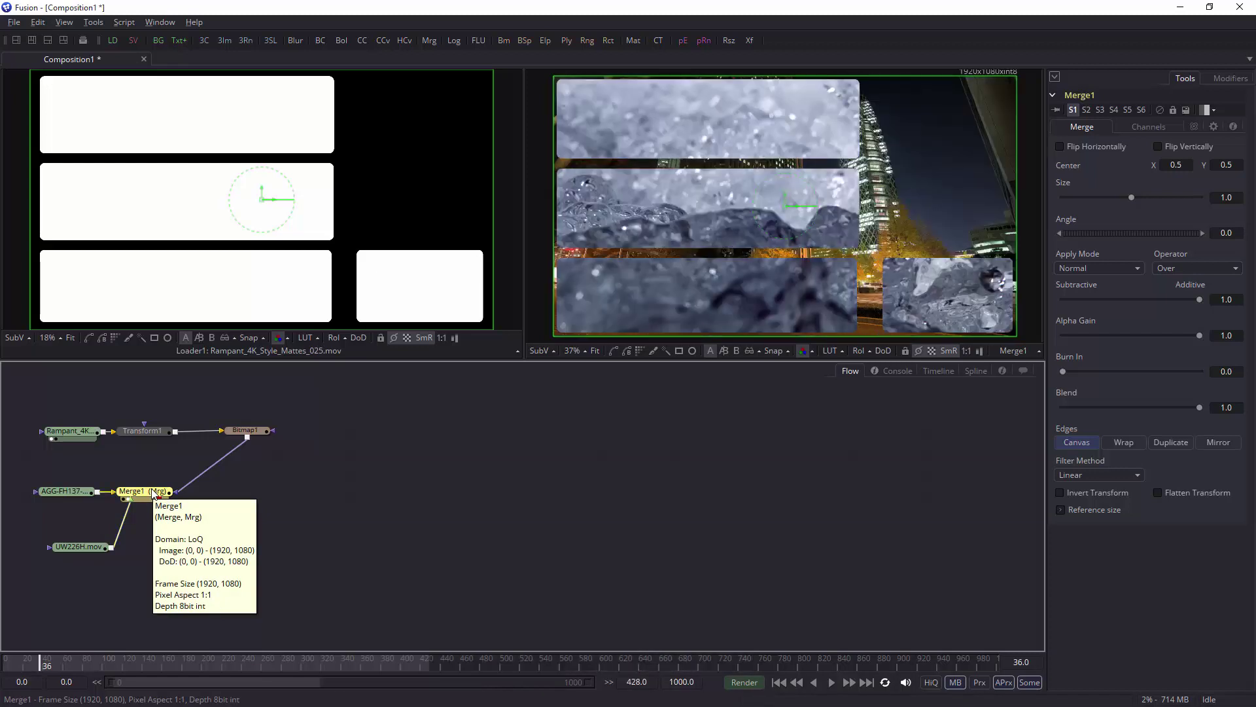
pyautogui.hotkey('ctrl', 't')
pyautogui.hotkey('ctrl', 't')
pyautogui.hotkey('ctrl', 't')
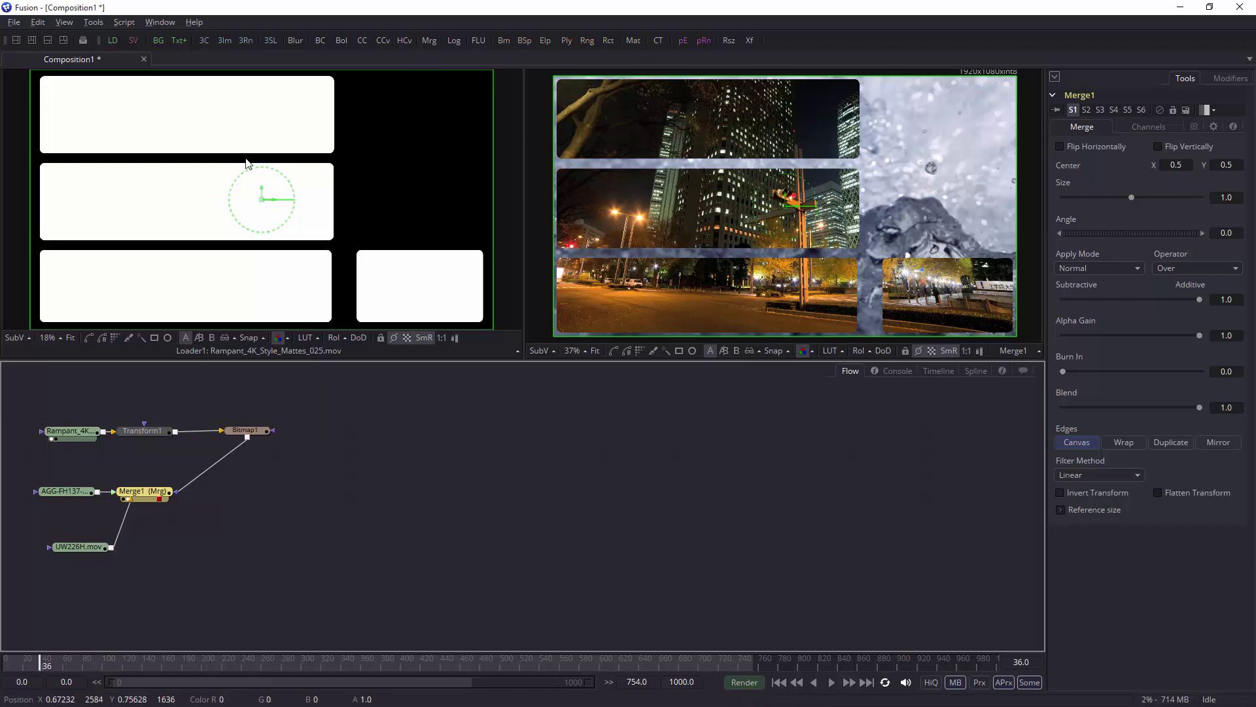
# - Select Bitmap1 and move the playhead to frame 135
pyautogui.click(256, 430)
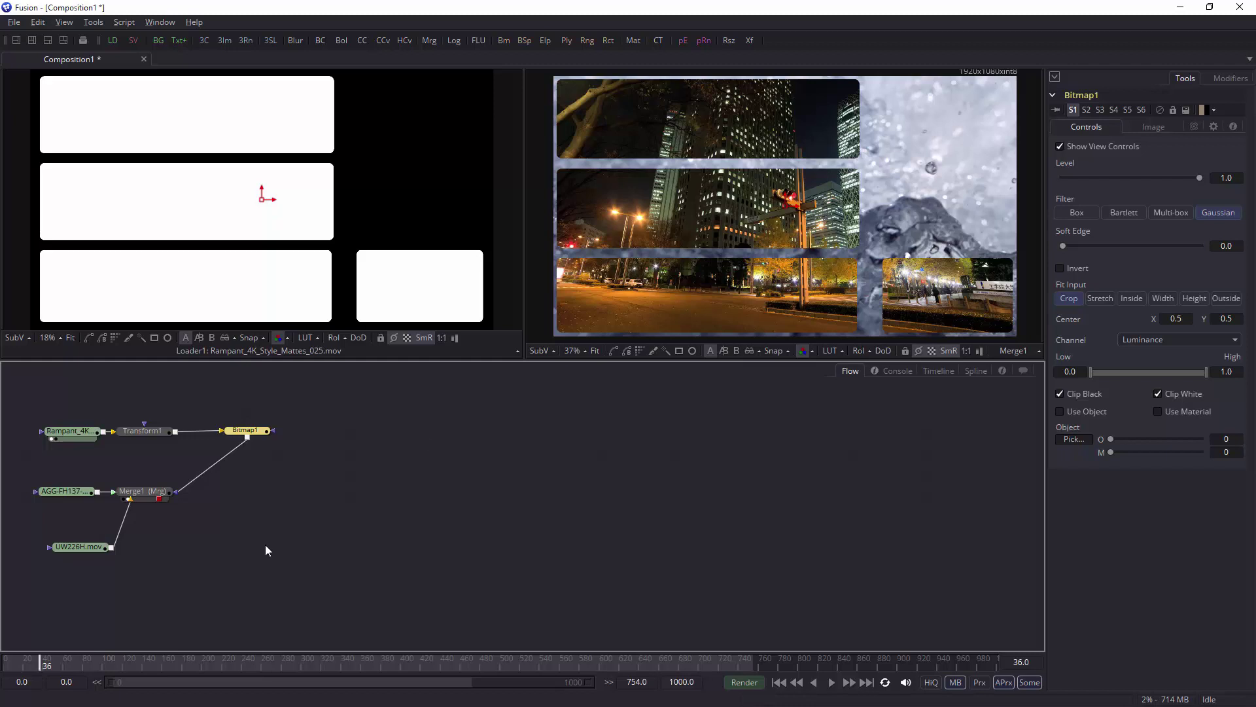
pyautogui.moveTo(47, 663); pyautogui.dragTo(138, 669)
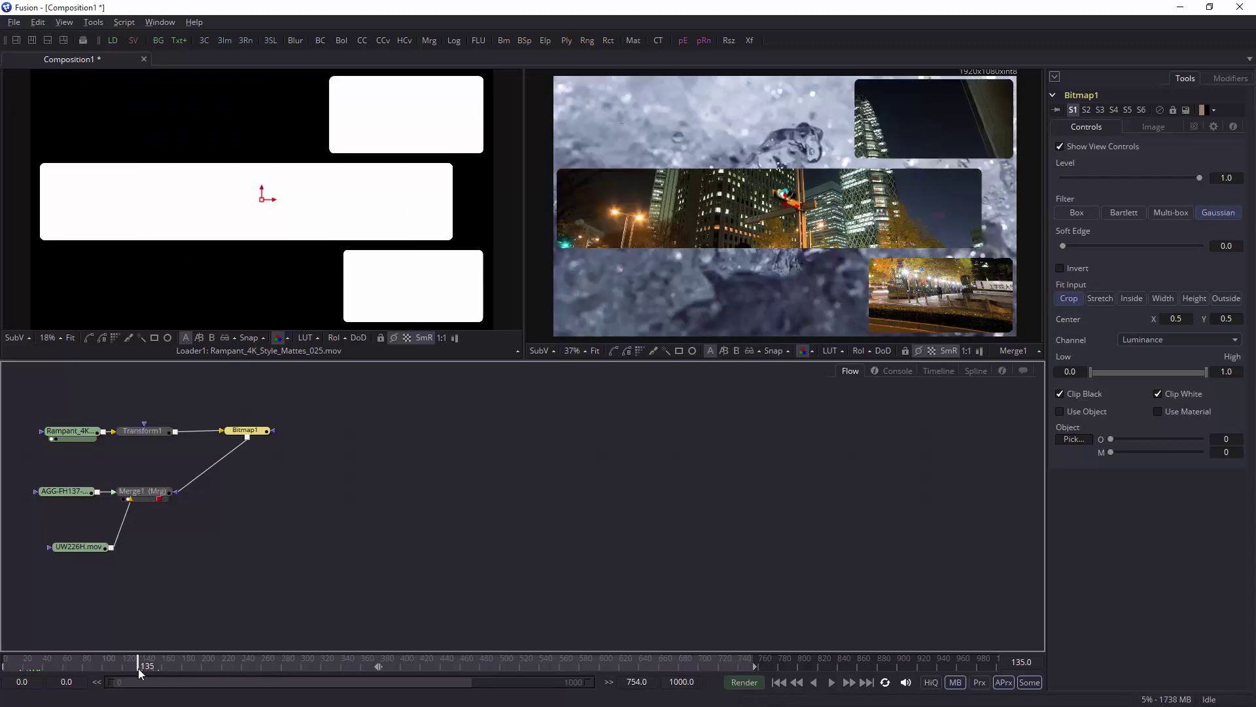